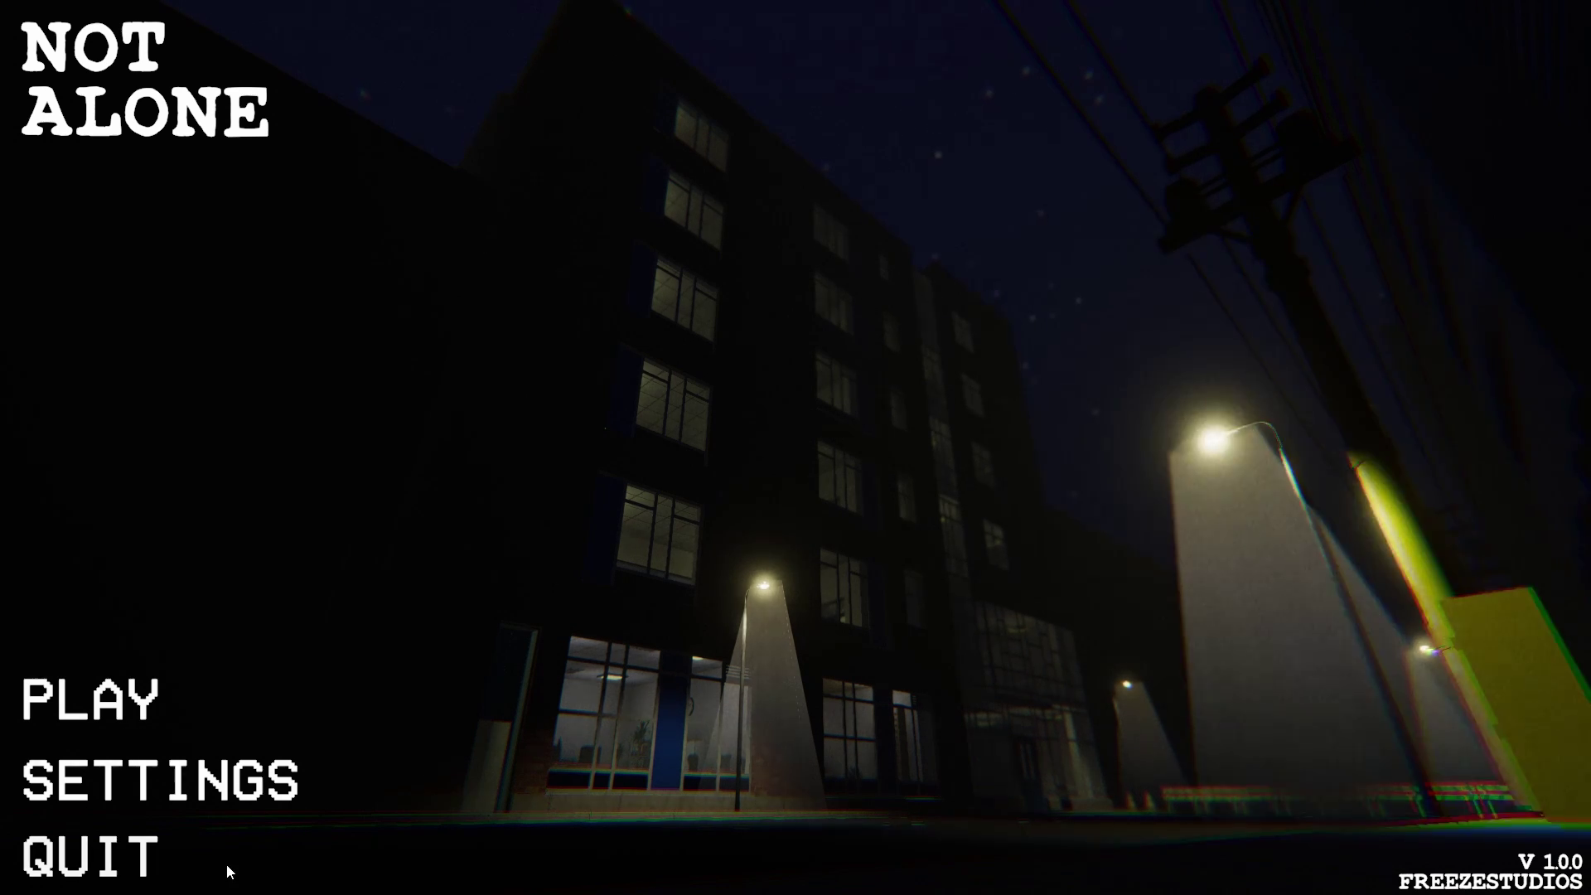
Step: Open the Settings panel from the main menu
click(305, 770)
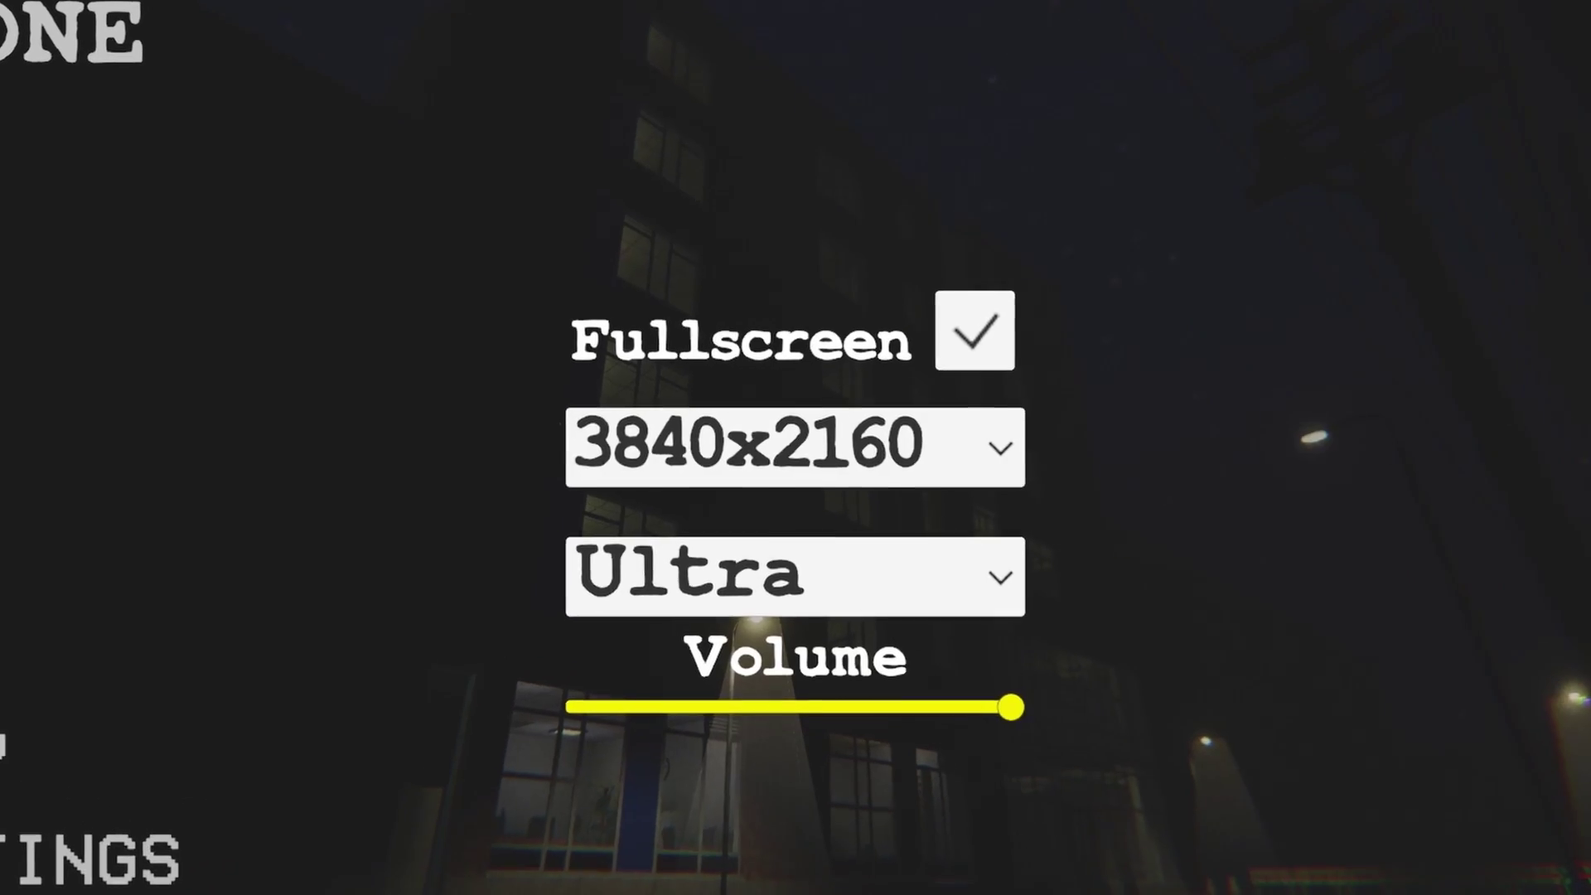
Step: Close the Settings panel to return to the main menu
click(240, 815)
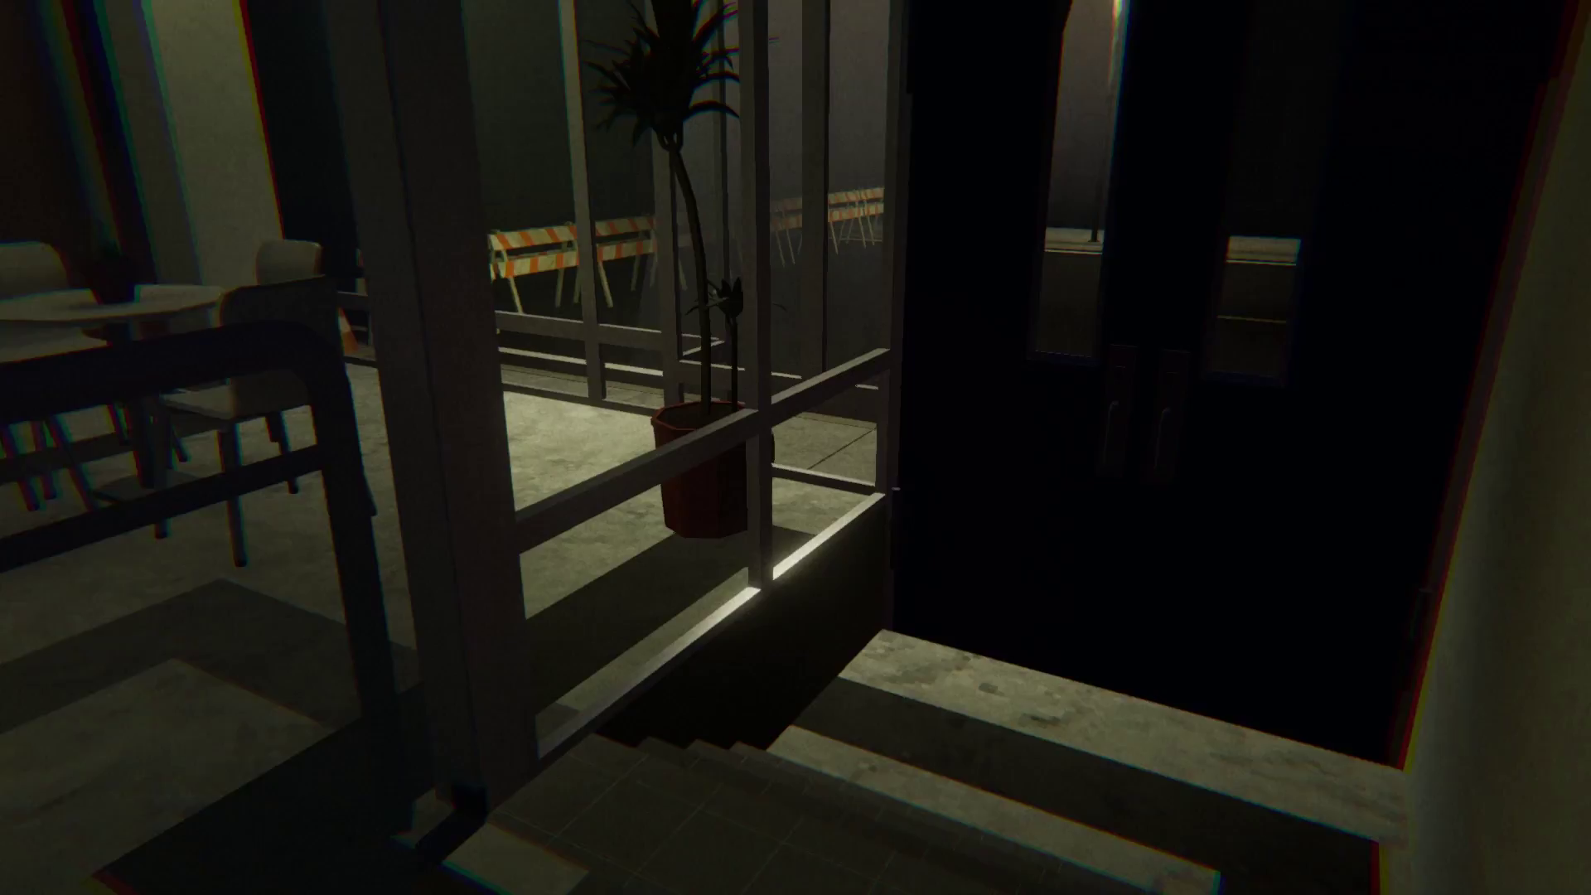
Step: Walk forward up to the dark double doors
key(w)
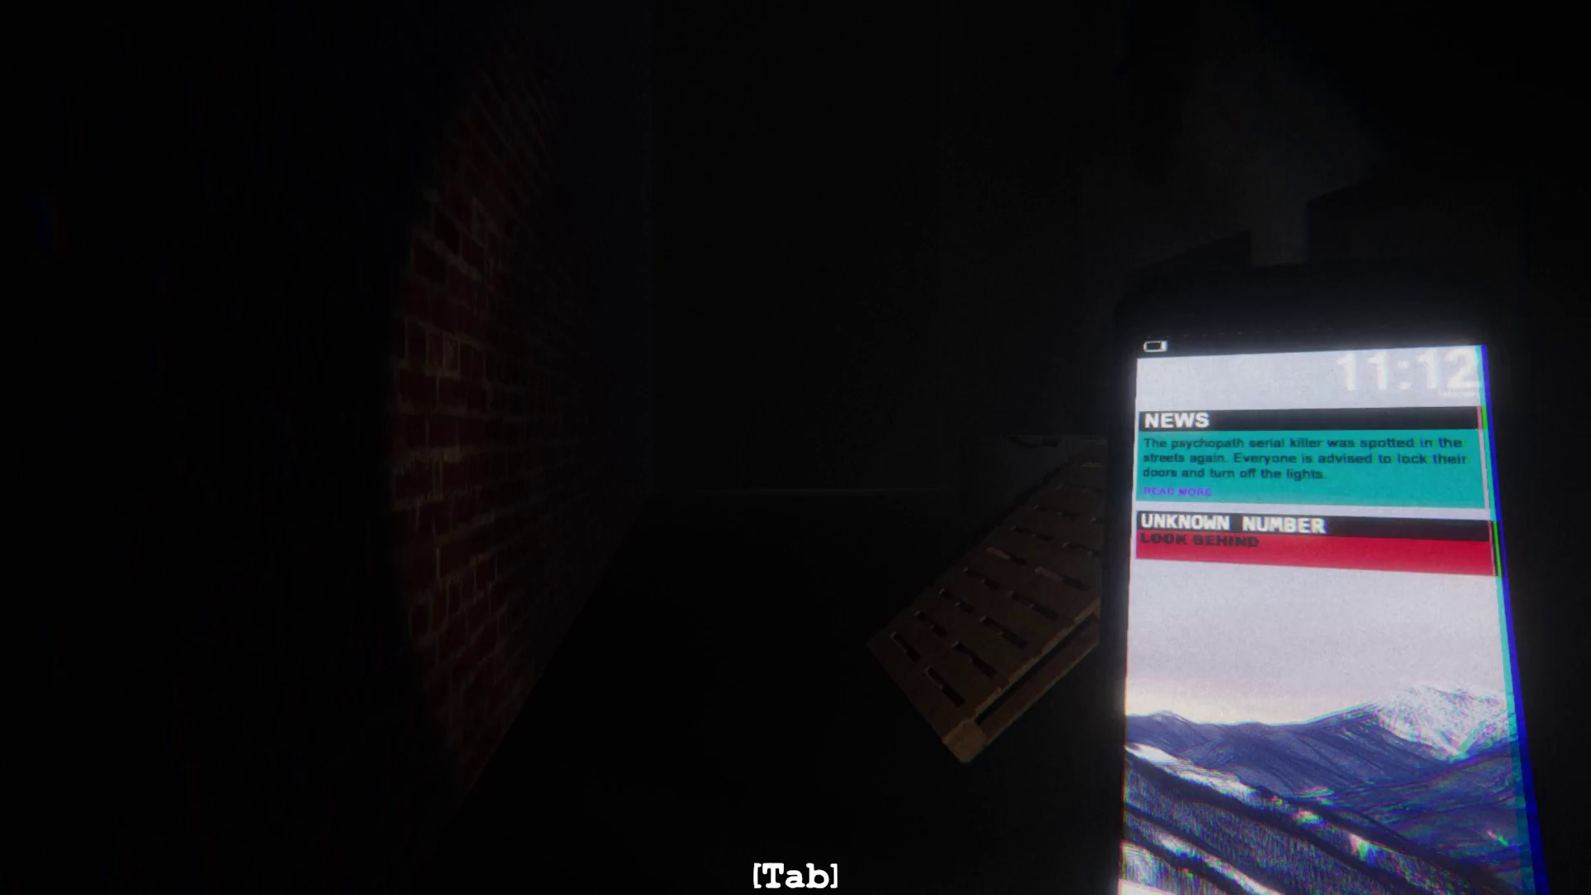
key(Tab)
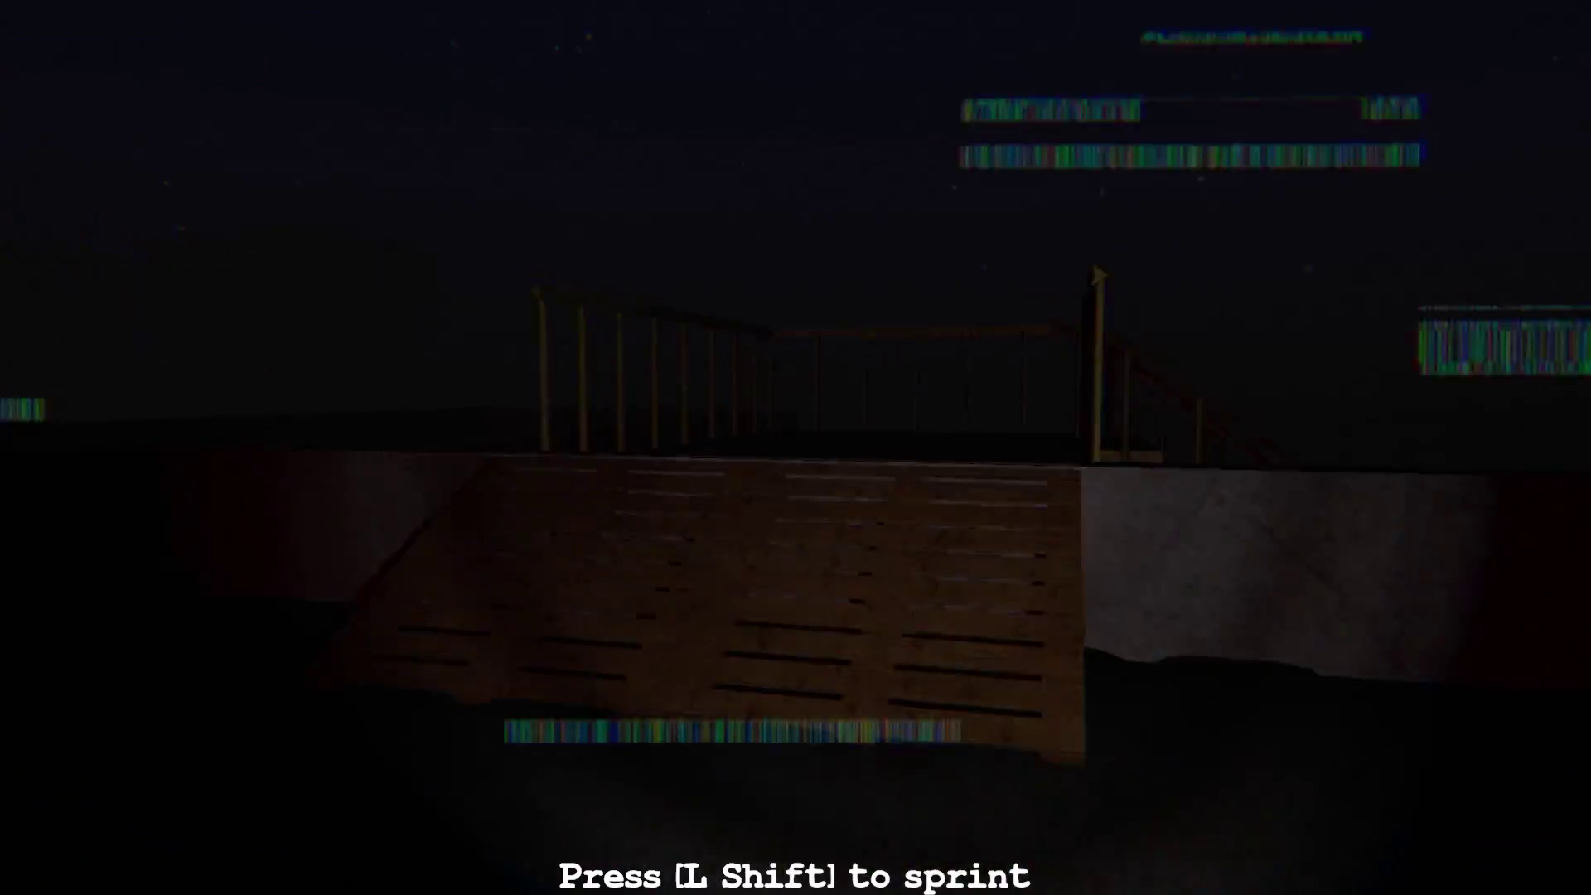
Step: Climb onto the wooden platform toward the stairwell
key(w)
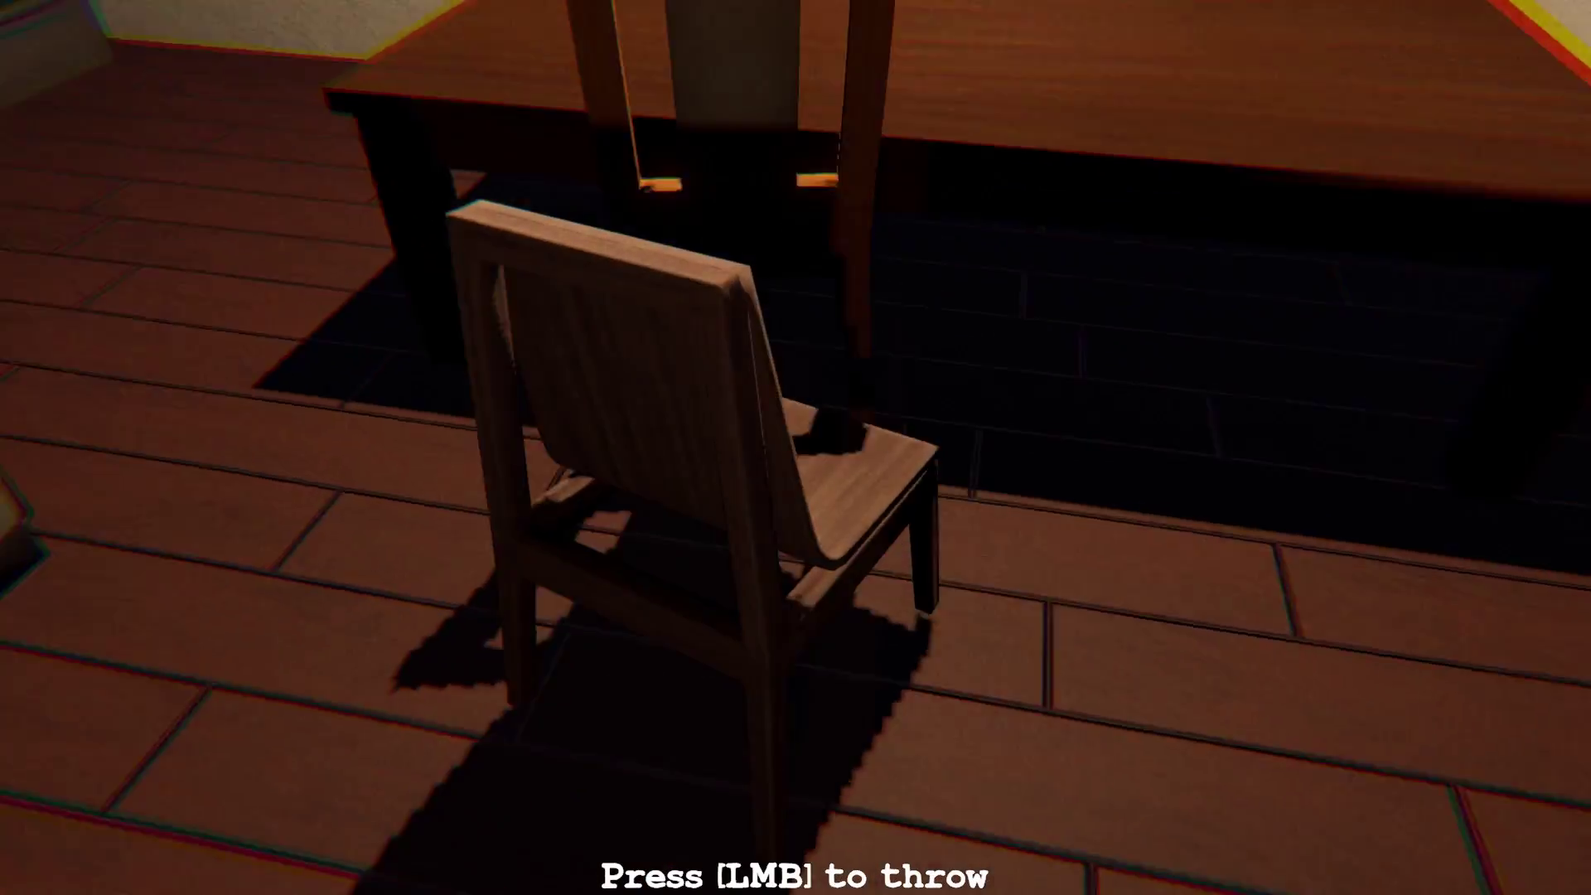
Step: Carry the chair down the hallway, past the living-room sofa, into the bedroom
key(w)
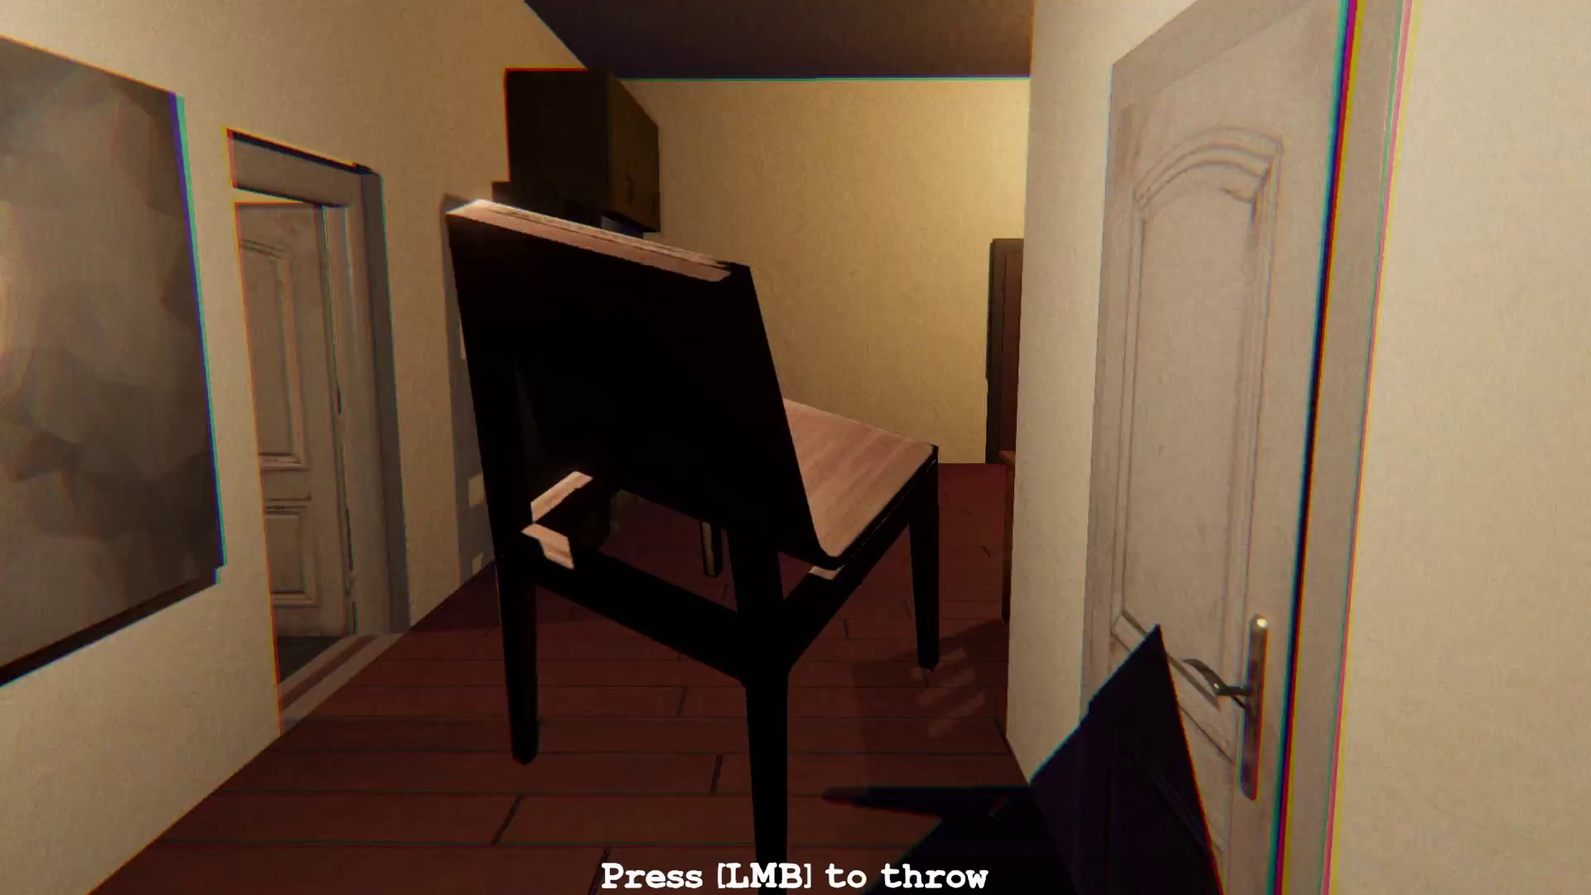
key(w)
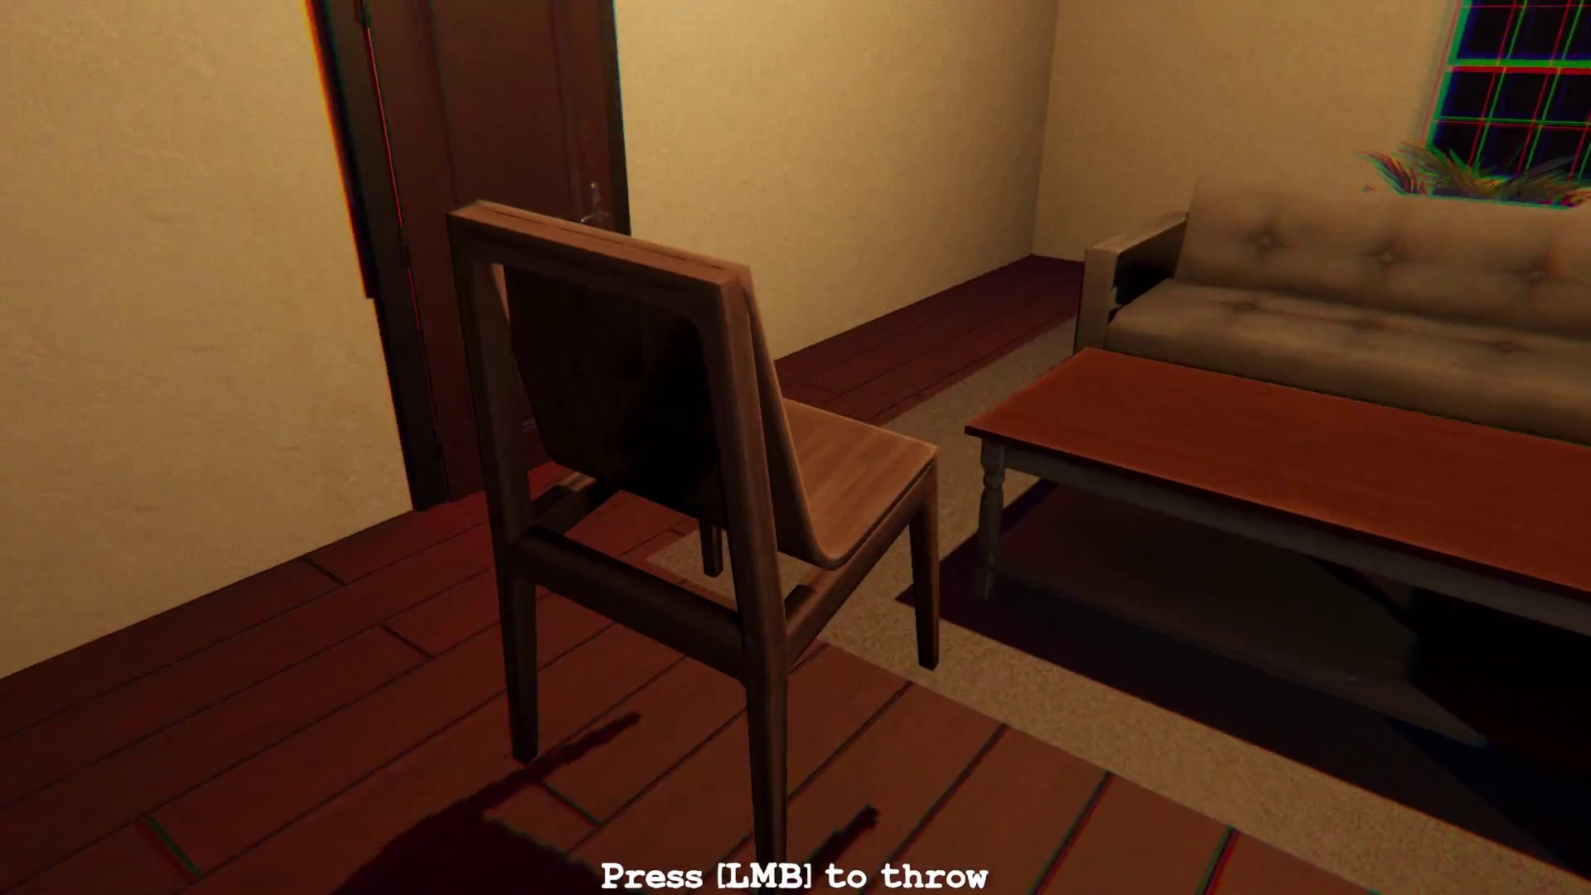
key(w)
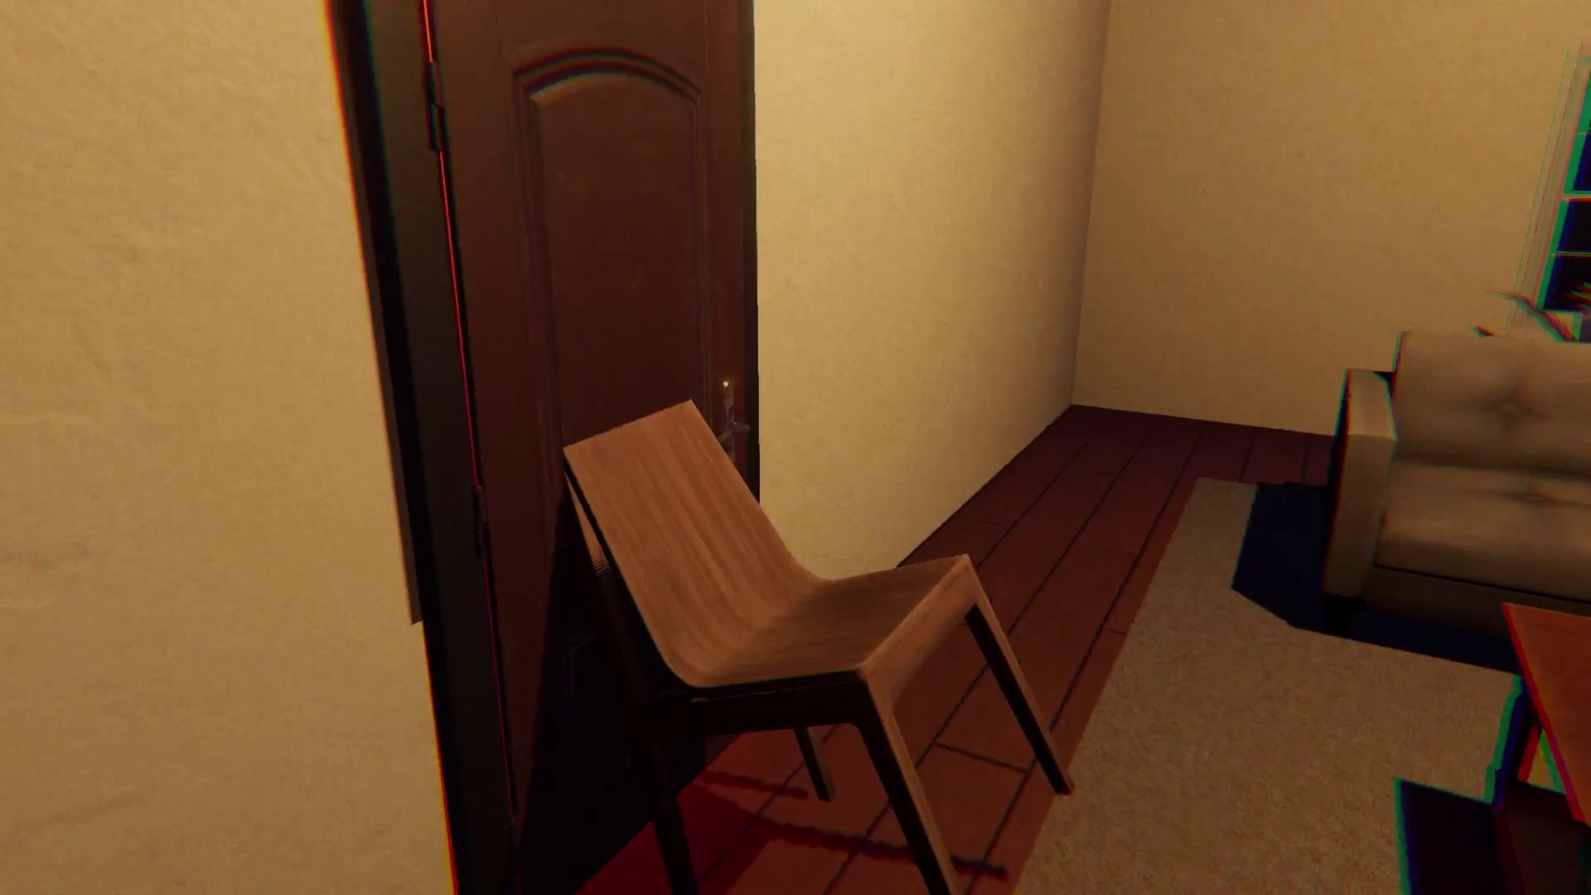
click(796, 448)
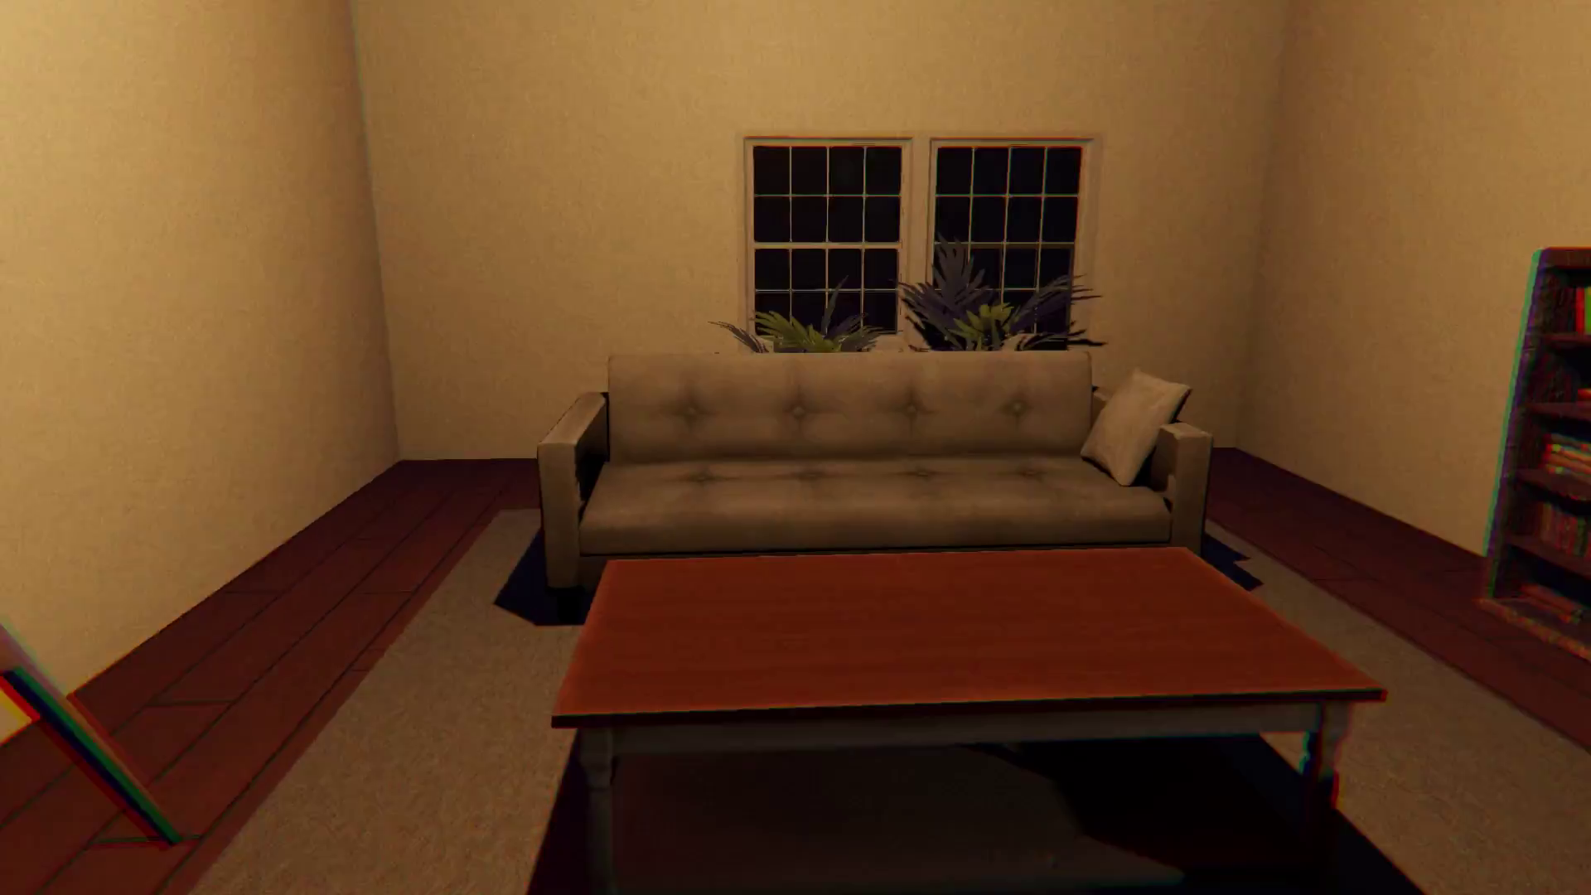
key(w)
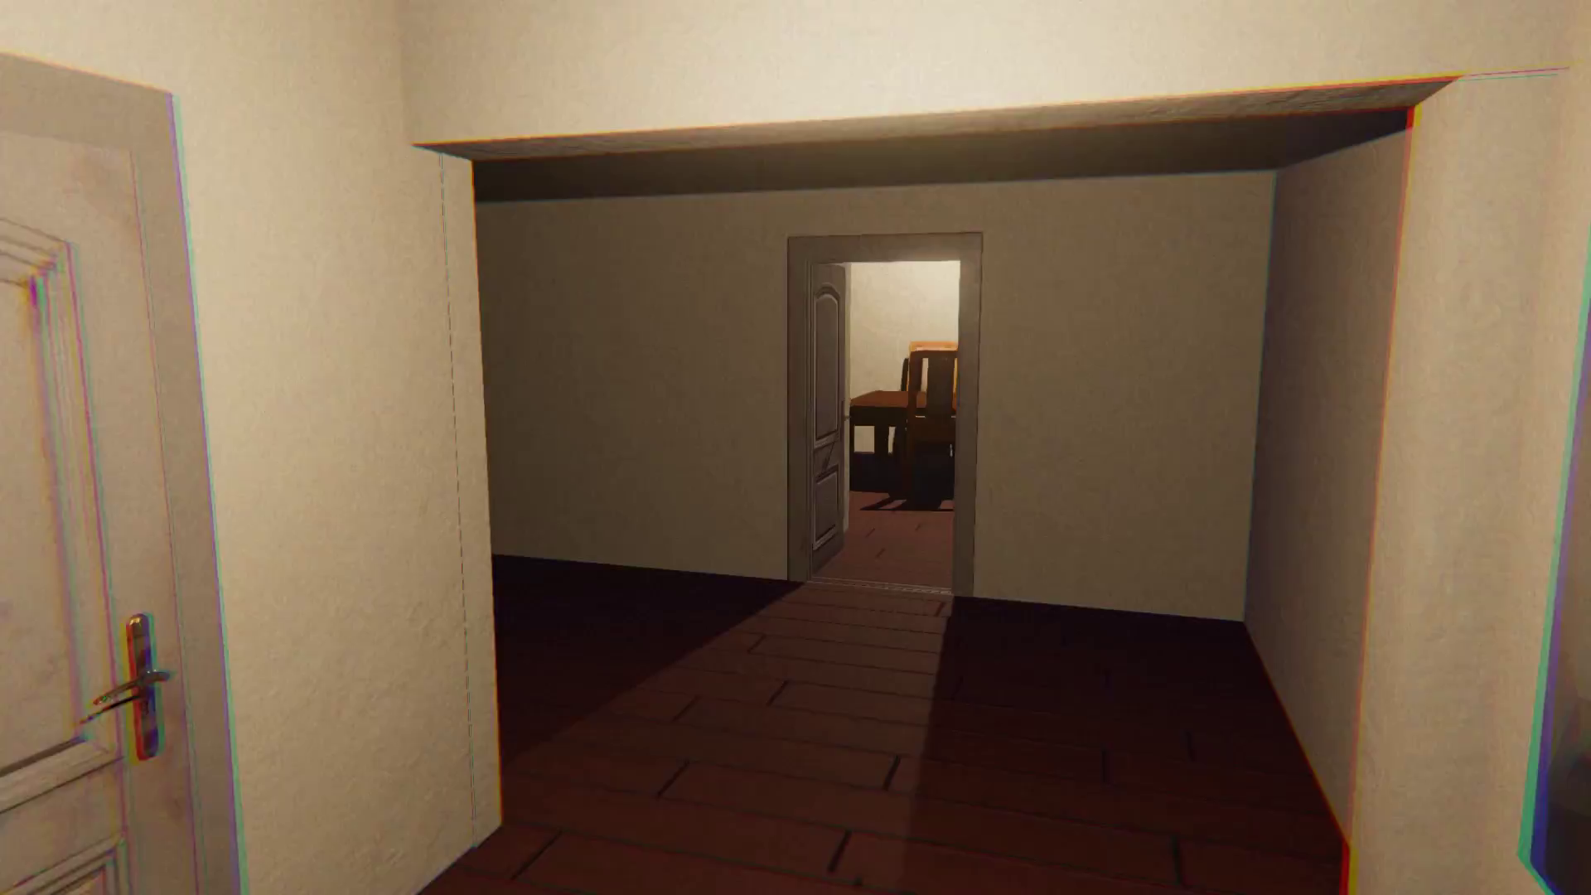
key(w)
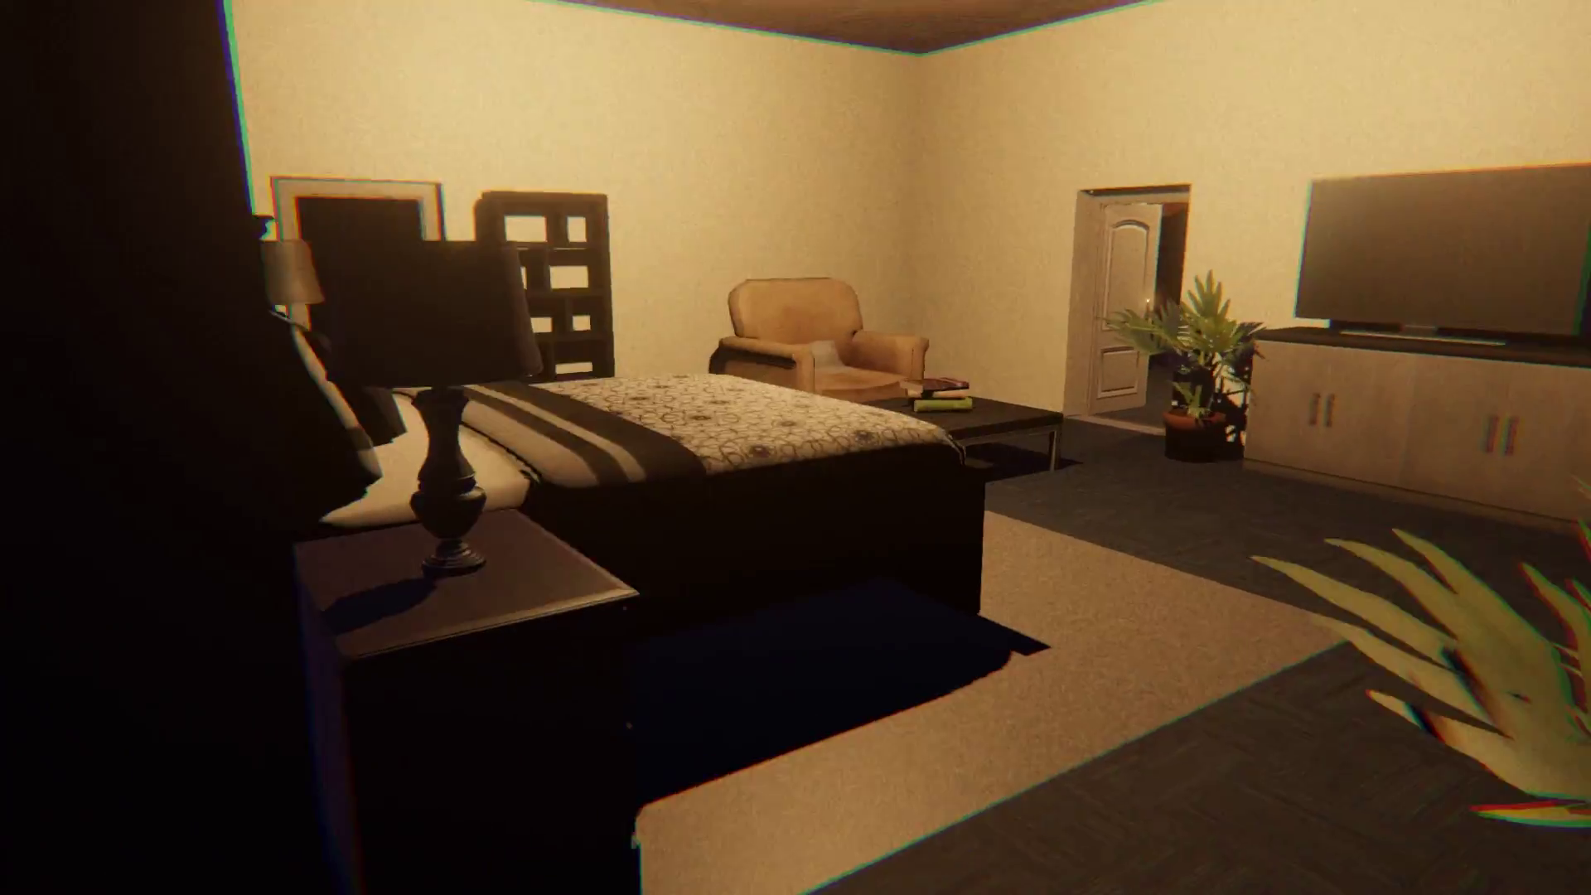
key(w)
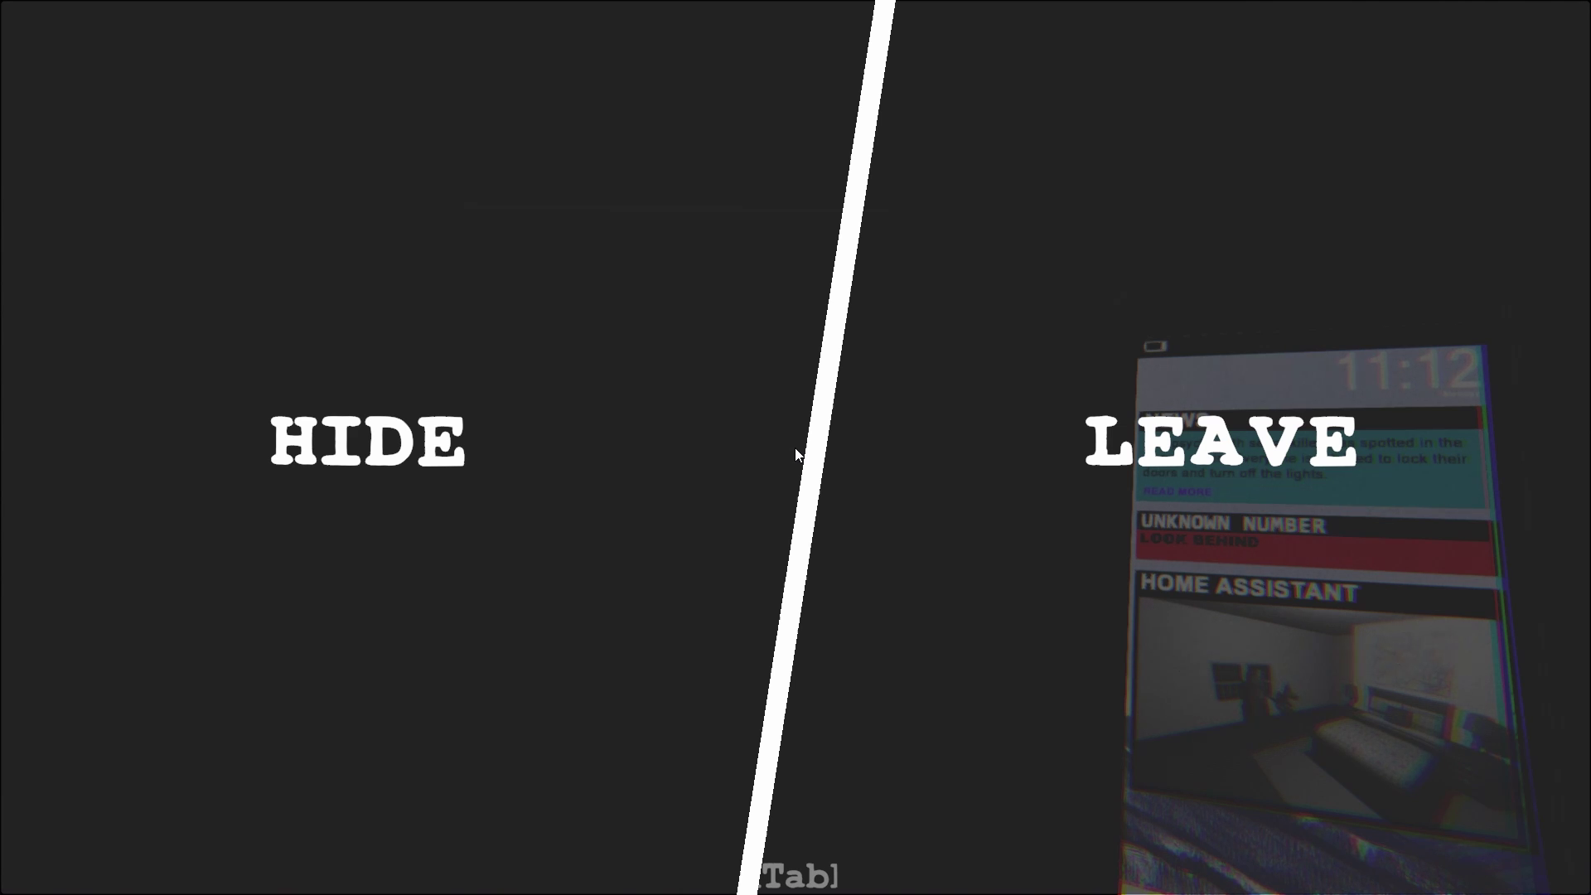
Step: Choose HIDE instead of LEAVE
click(492, 506)
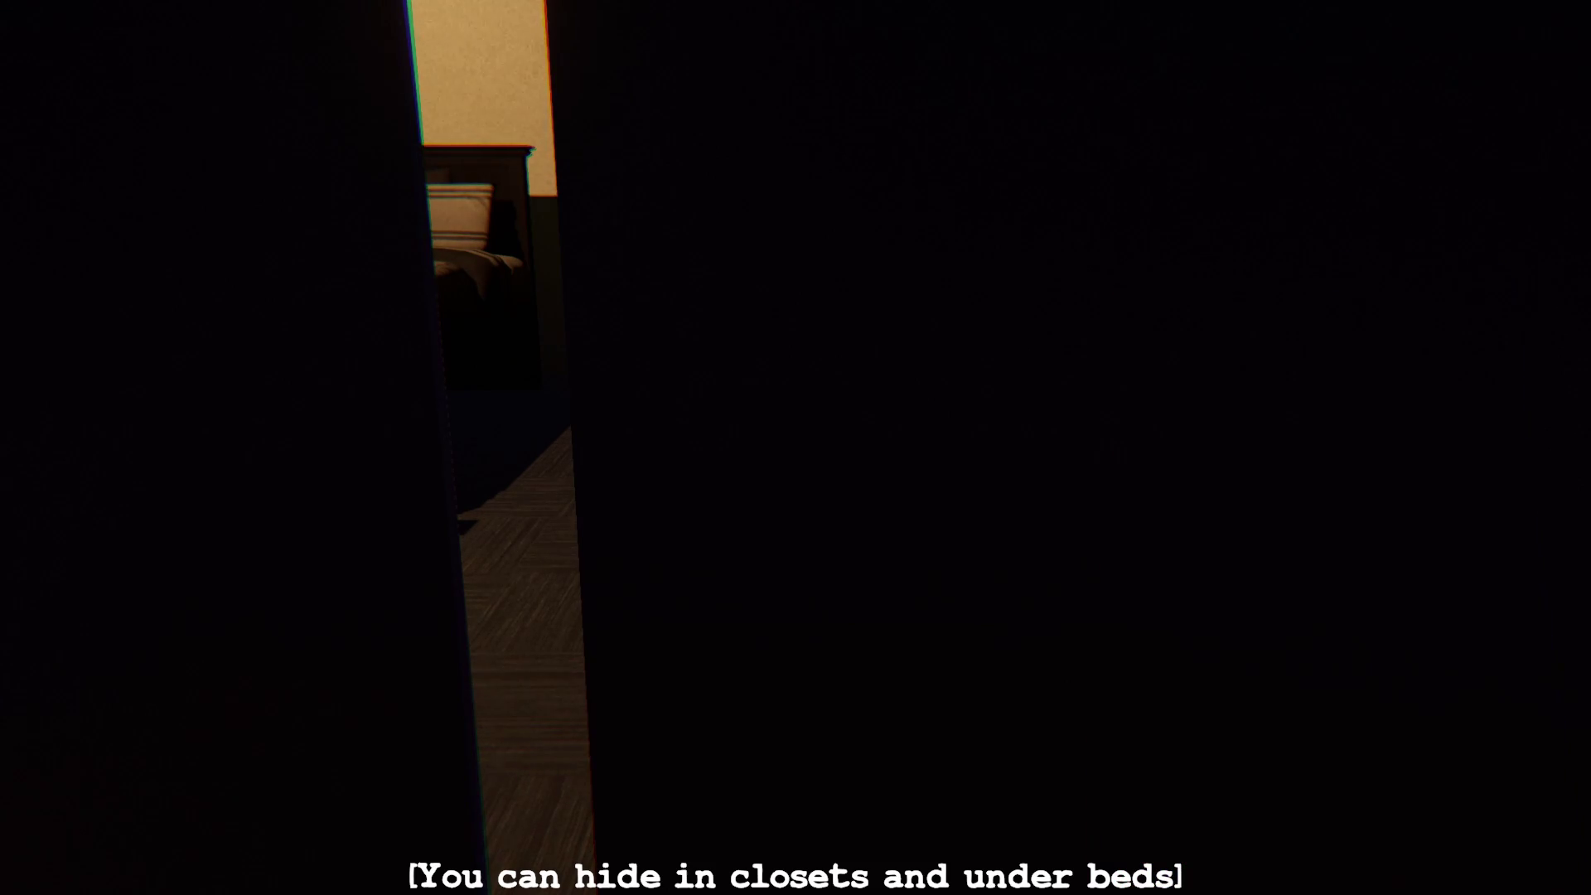
Step: Walk up to the bedroom closet and get back inside it
key(w)
key(e)
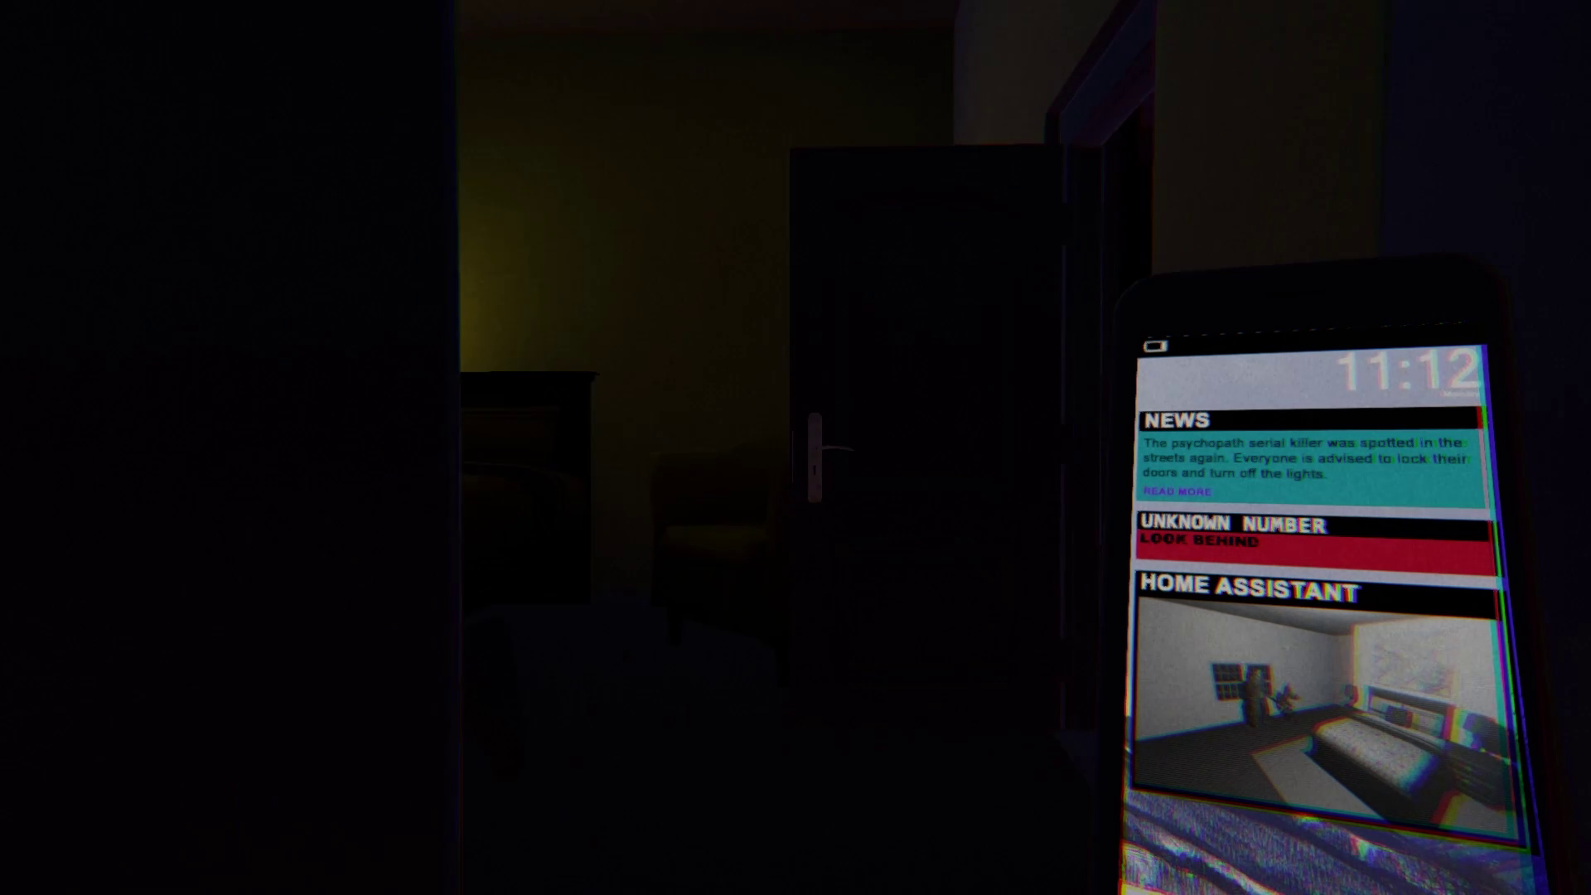
Step: Pull the closet door nearly shut, leaving only a narrow gap
key(e)
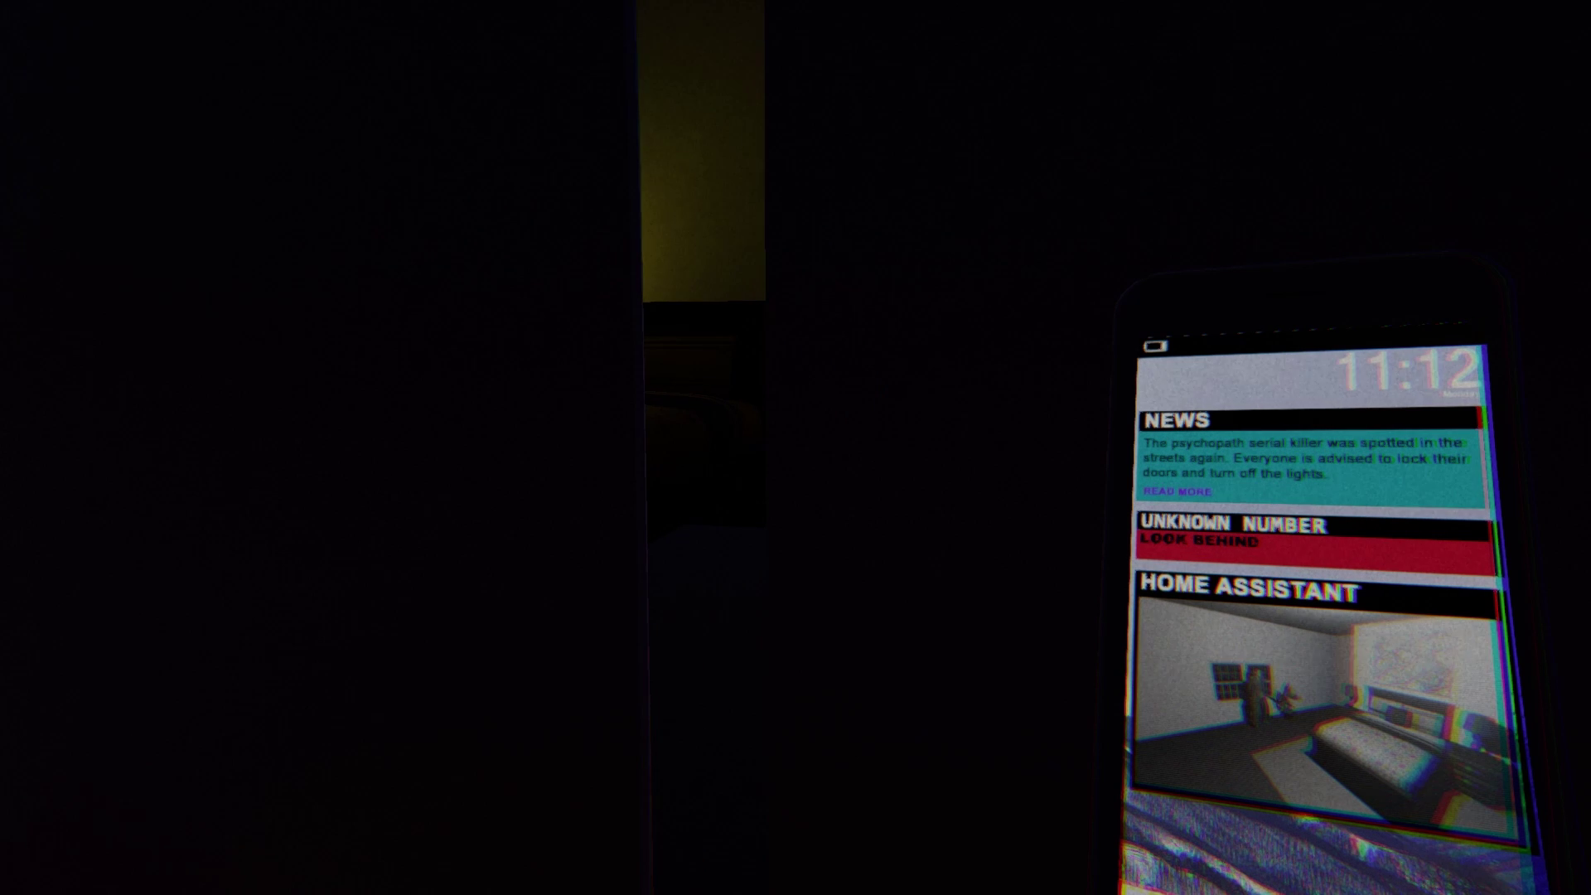